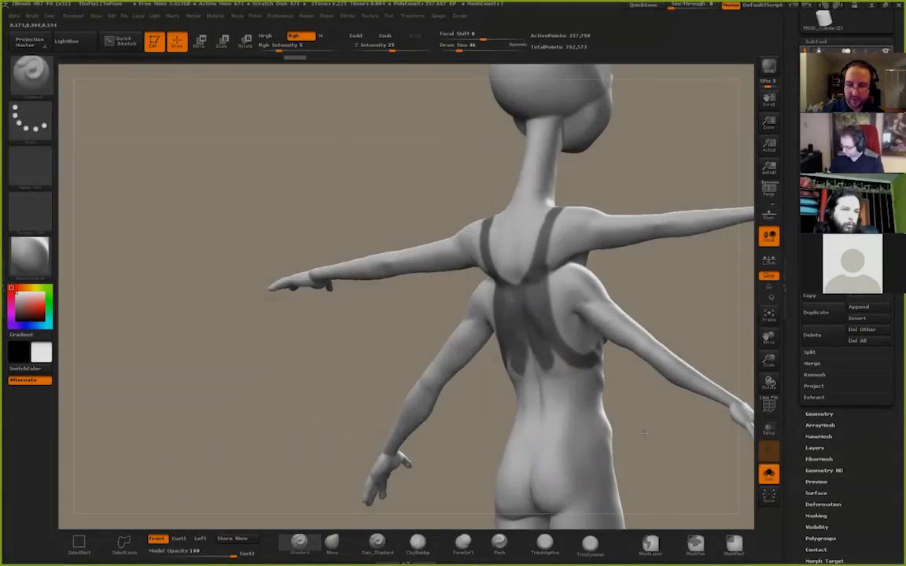
Step: Mask the rest of the figure's back down to the waist with the mask pen at draw size 60
drag(623, 450, 647, 450)
alt+drag(620, 406, 601, 364)
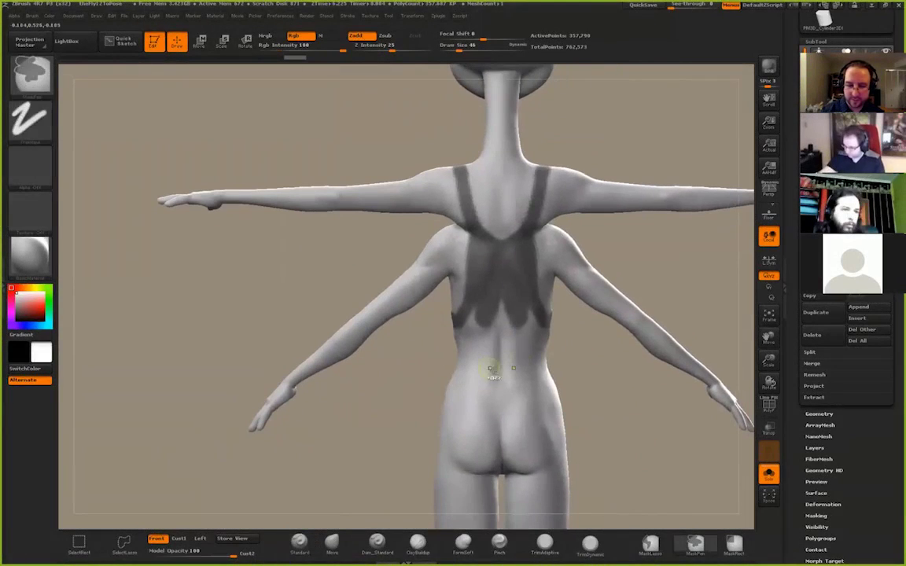
key(s)
mouse_move(493, 367)
mouse_down()
mouse_move(549, 357)
mouse_move(452, 300)
mouse_move(487, 305)
mouse_up()
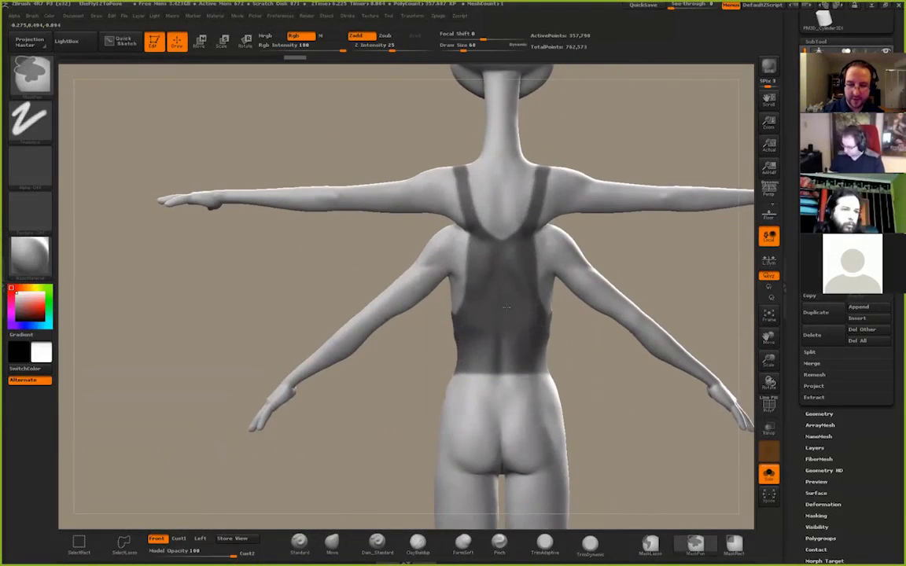
mouse_move(582, 368)
mouse_down()
mouse_move(401, 361)
mouse_move(490, 361)
mouse_up()
Step: Fill in the mask around the torso and extend it down the lower back to the top of the hips
mouse_move(449, 336)
ctrl+mouse_down()
mouse_move(429, 322)
mouse_move(446, 297)
ctrl+mouse_up()
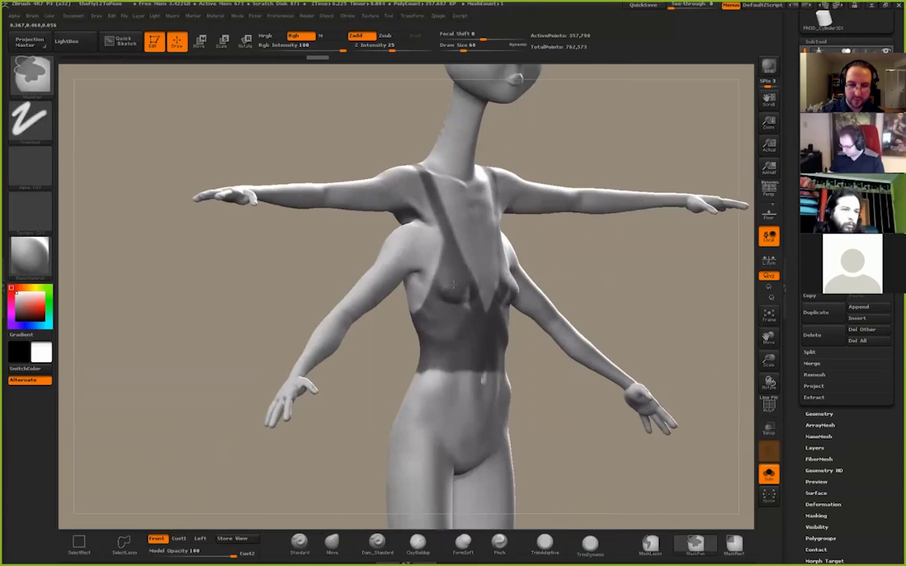
mouse_move(536, 365)
shift+mouse_down()
mouse_move(471, 387)
mouse_move(517, 390)
mouse_move(429, 379)
mouse_move(513, 373)
mouse_move(441, 370)
mouse_move(479, 369)
shift+mouse_up()
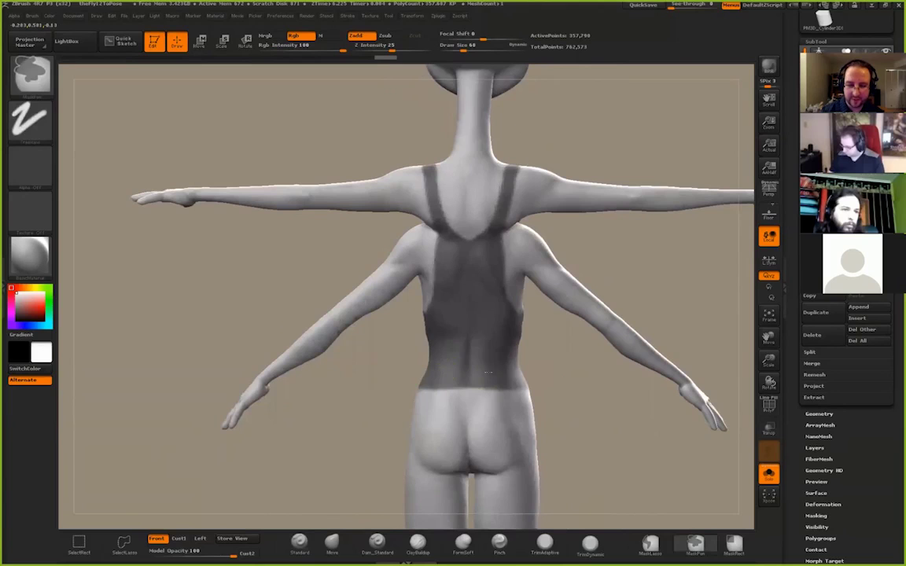
mouse_move(556, 346)
mouse_down()
mouse_move(530, 330)
mouse_move(560, 328)
mouse_up()
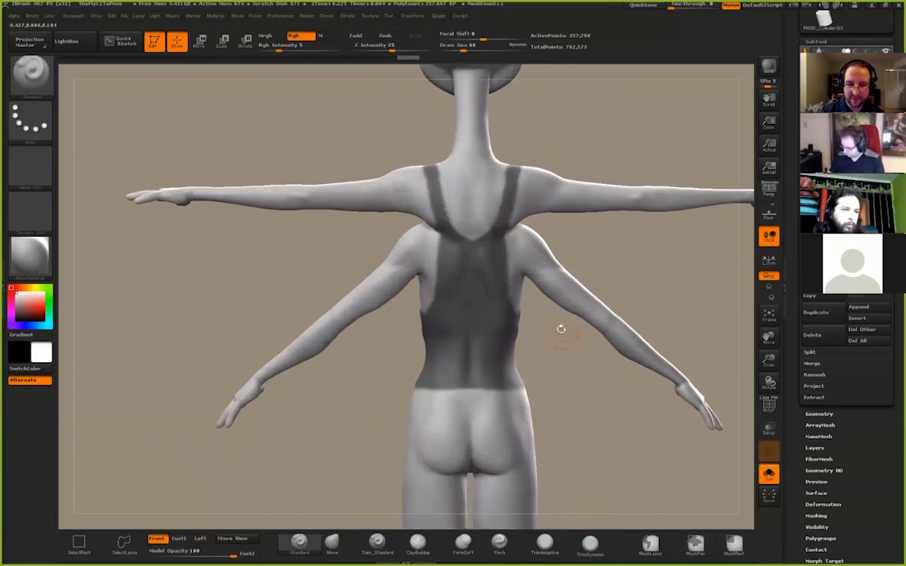
drag(584, 266, 482, 229)
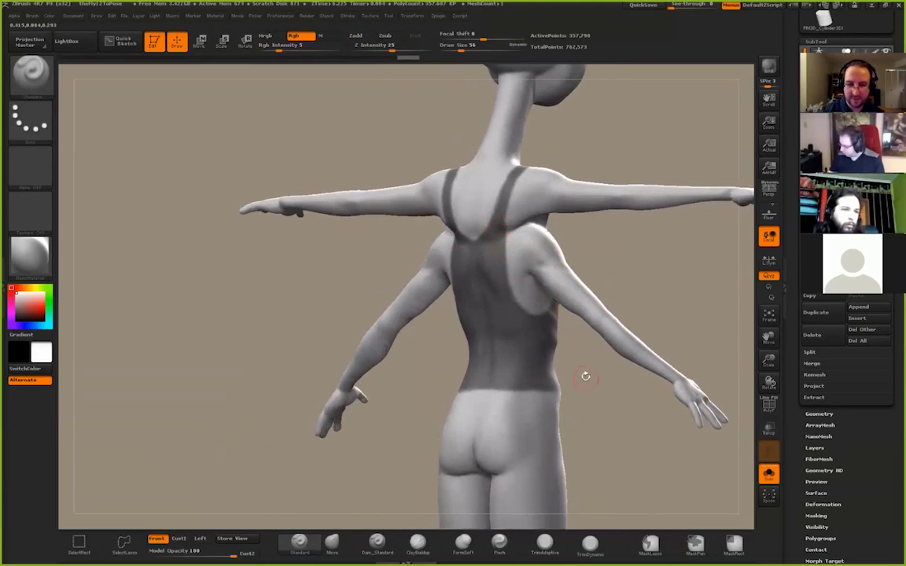
drag(585, 376, 472, 292)
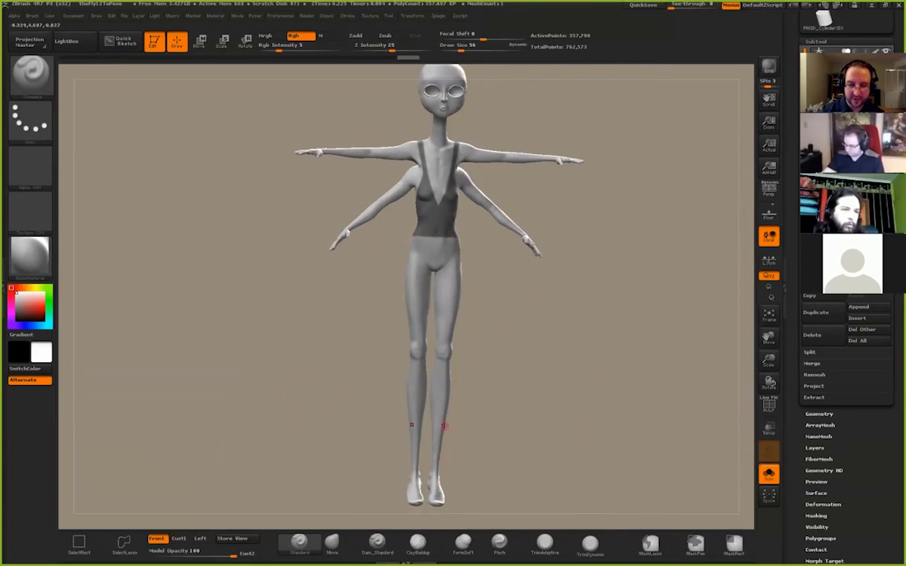
Step: Extend the mask over the front of the lower abdomen to the hip line with the mask pen at draw size 112
mouse_move(499, 305)
alt+mouse_down()
mouse_move(510, 281)
mouse_move(511, 357)
mouse_move(491, 322)
alt+mouse_up()
key(s)
mouse_move(438, 303)
mouse_down()
mouse_move(447, 302)
mouse_move(442, 295)
mouse_up()
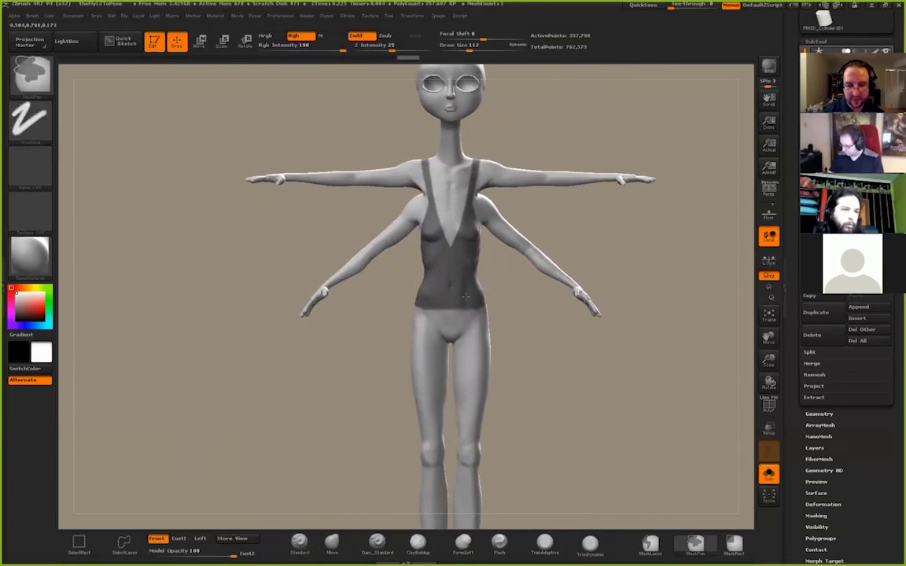
ctrl+drag(397, 266, 497, 307)
drag(554, 348, 593, 384)
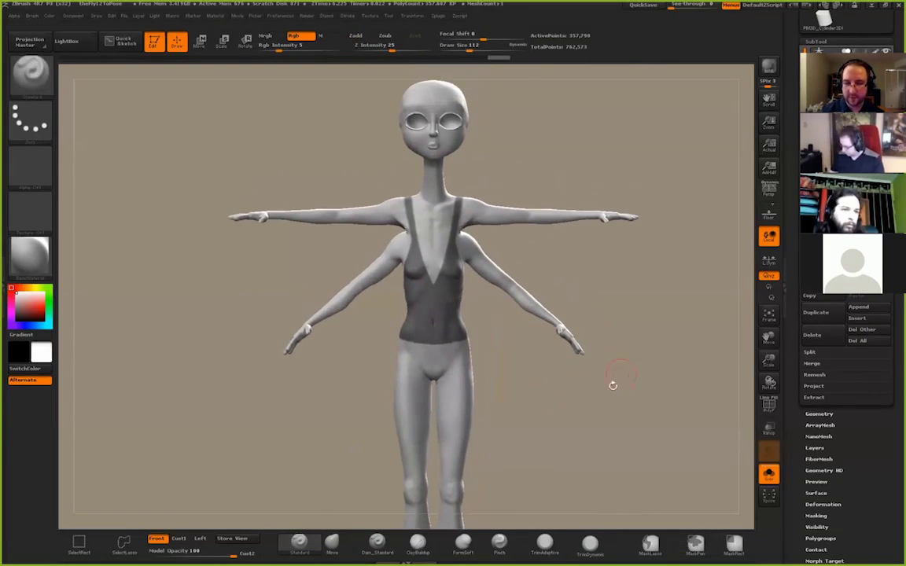
Step: Extract the masked top as a new subtool with a thickness of 0.003 and accept the extraction
click(813, 397)
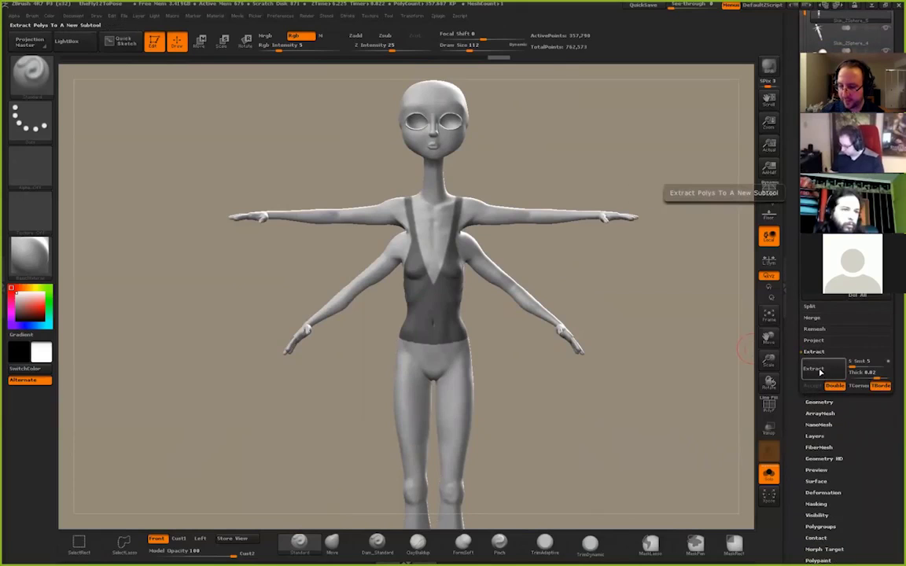
click(804, 382)
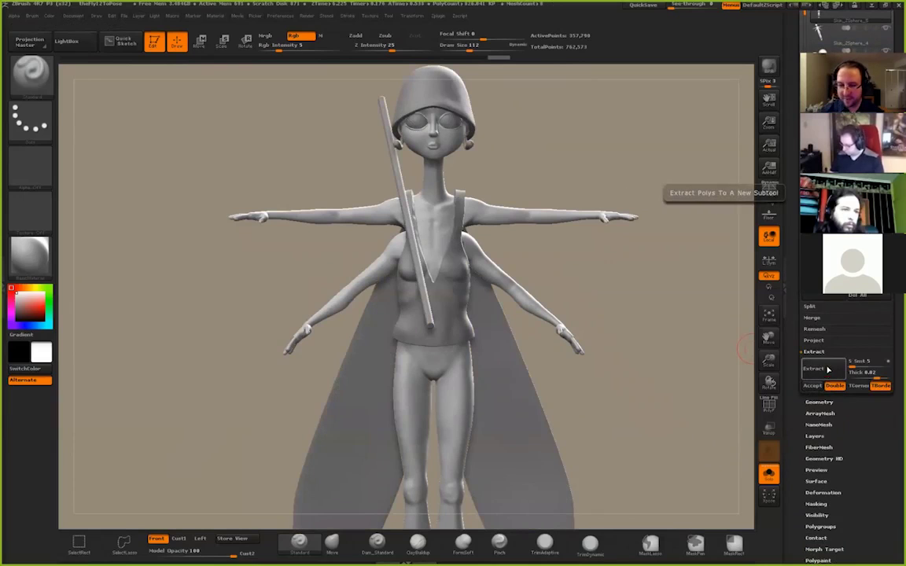
drag(588, 287, 616, 348)
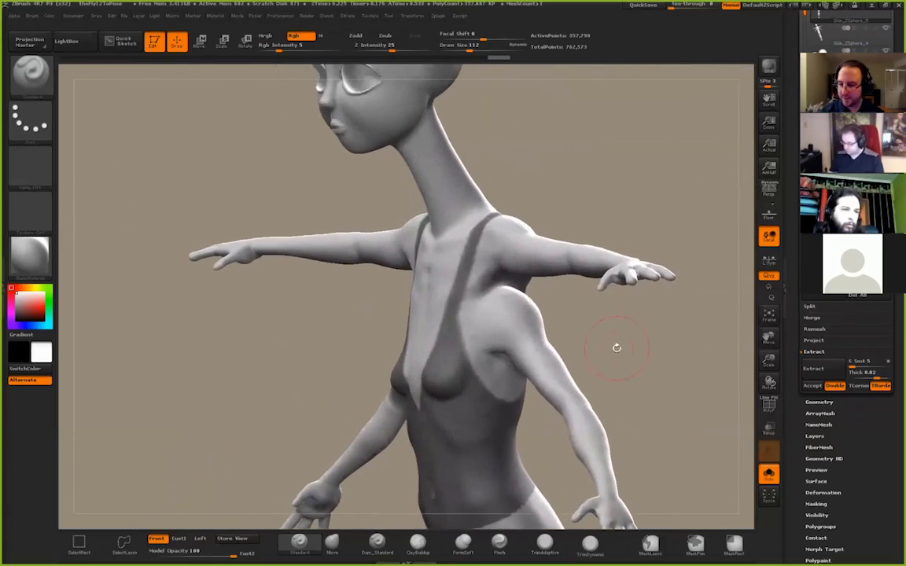
click(858, 375)
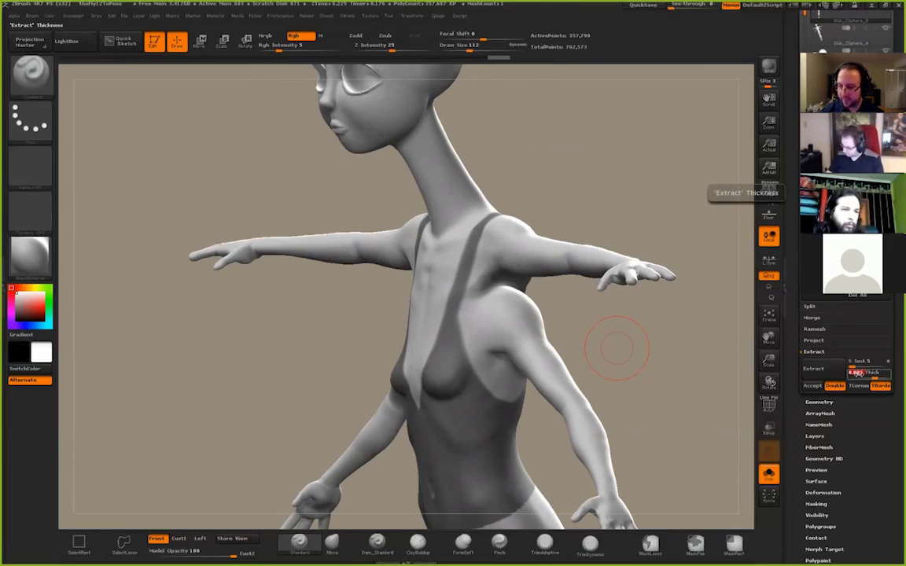
click(825, 367)
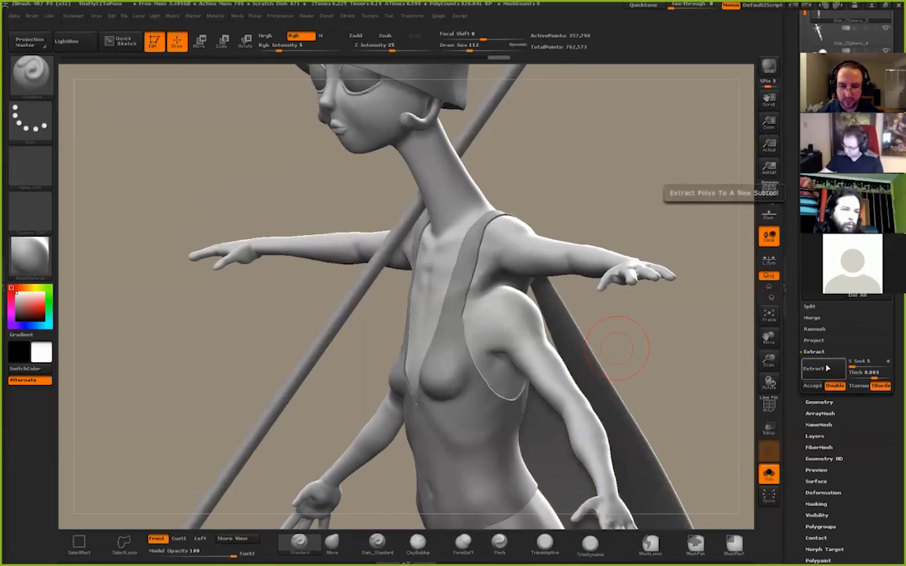
click(813, 386)
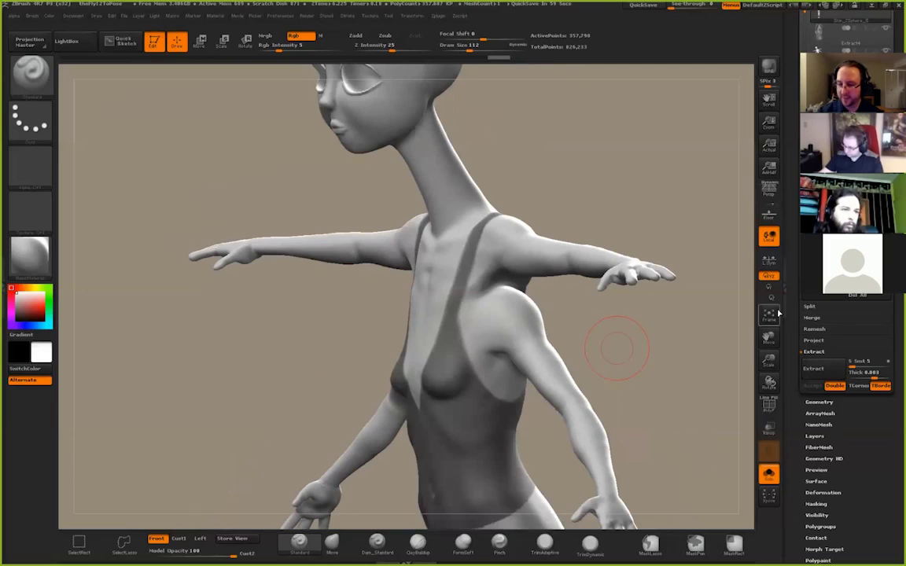
Step: Turn off Solo mode and select the Extract4 subtool of the extracted top
click(769, 476)
drag(677, 333, 706, 329)
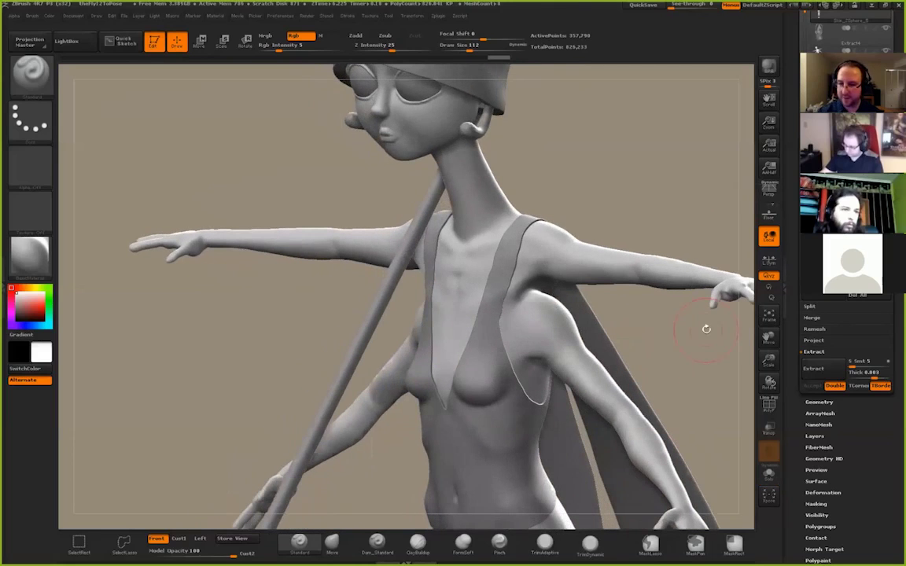
drag(800, 149, 799, 316)
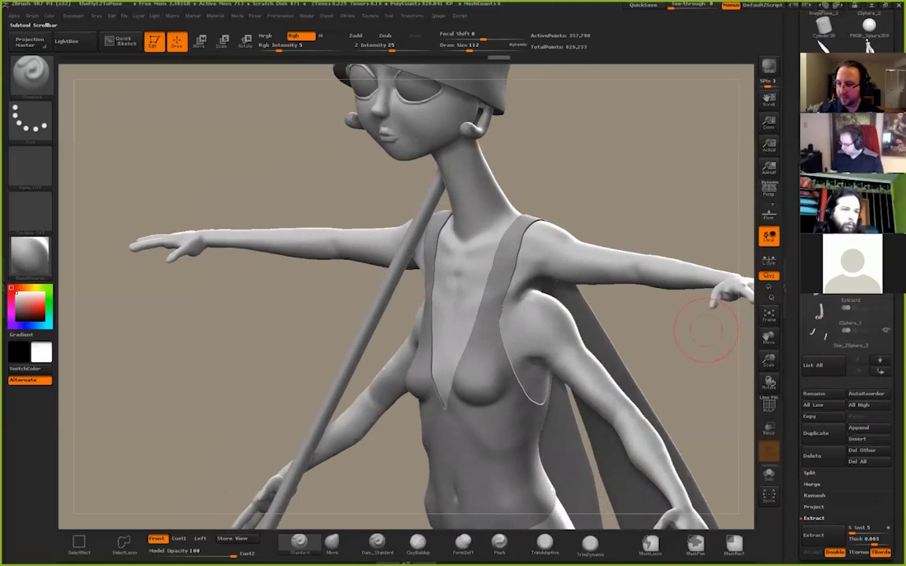
click(841, 198)
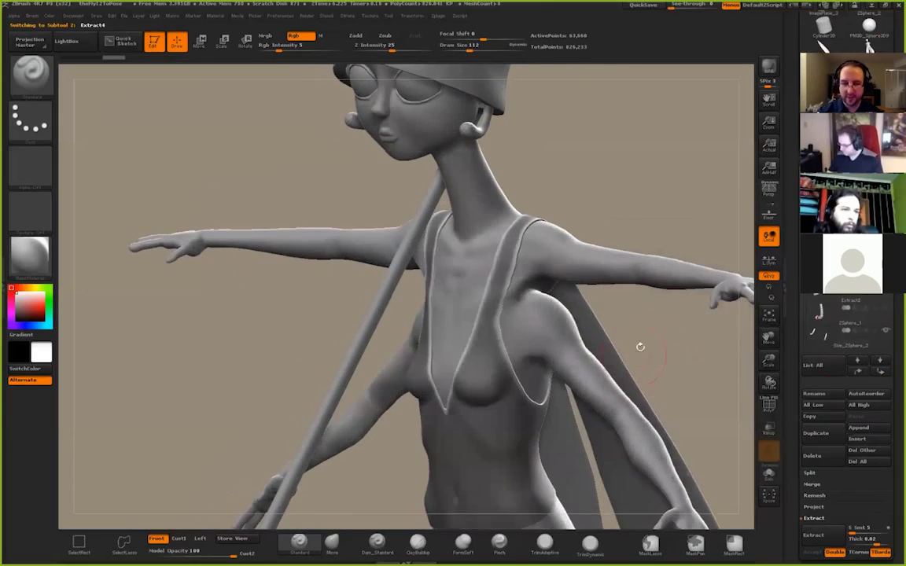
Step: Check the top's fit on the body, isolate it in Solo mode and inspect its edges with the polygroup wireframe
mouse_move(671, 334)
mouse_down()
mouse_move(699, 316)
mouse_move(635, 284)
mouse_move(626, 270)
mouse_up()
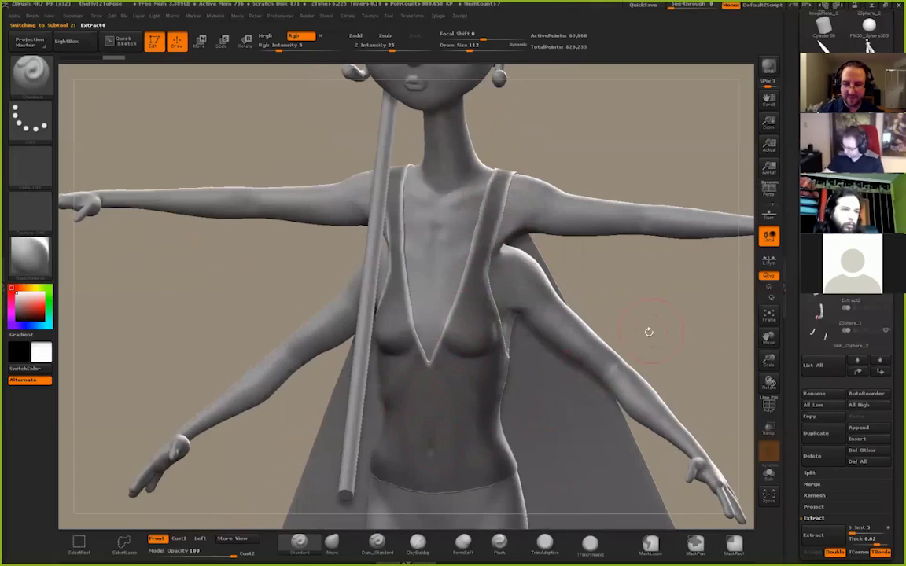
drag(649, 331, 496, 335)
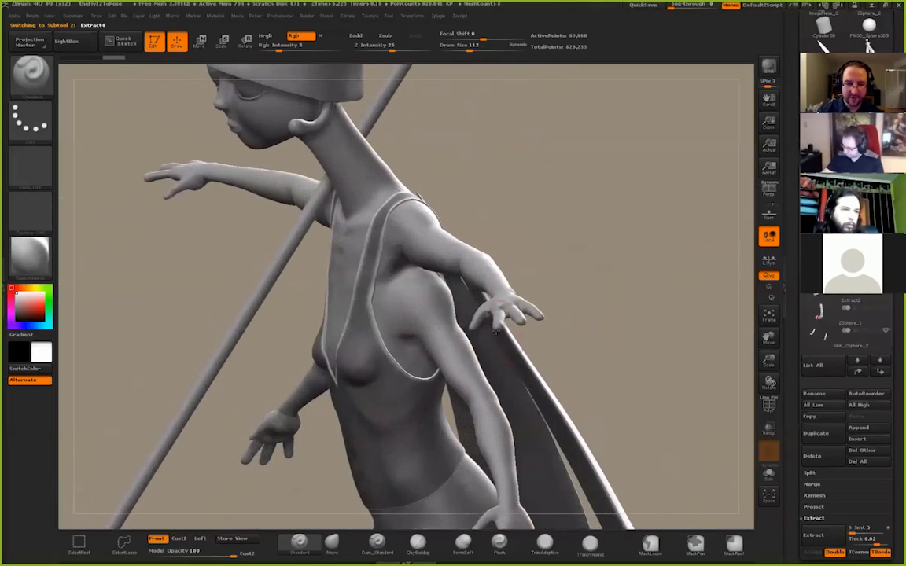
drag(598, 327, 657, 317)
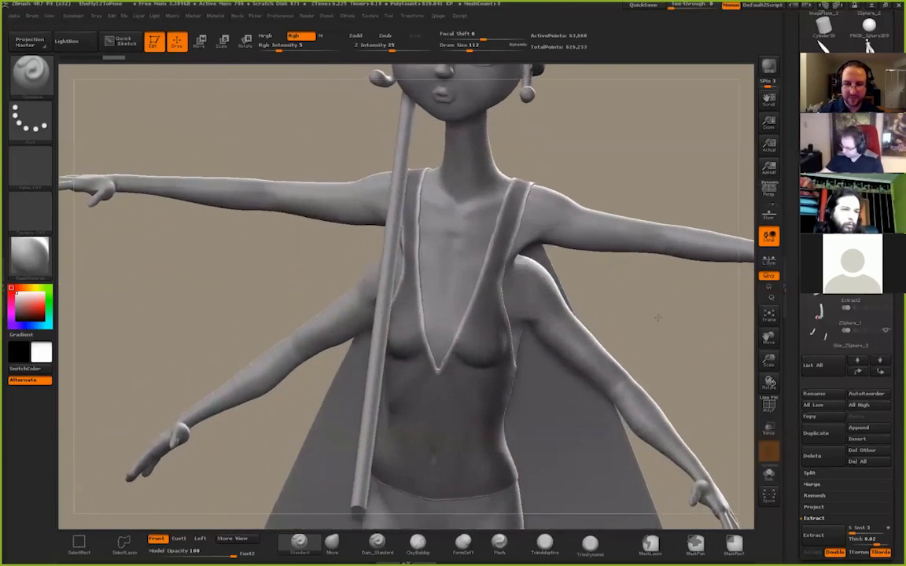
shift+drag(657, 317, 647, 323)
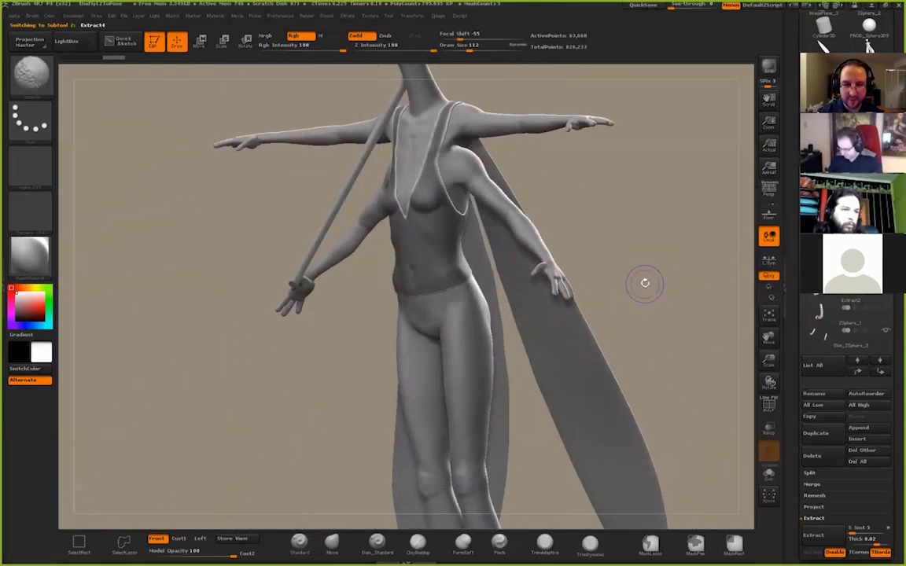
key(shift+f)
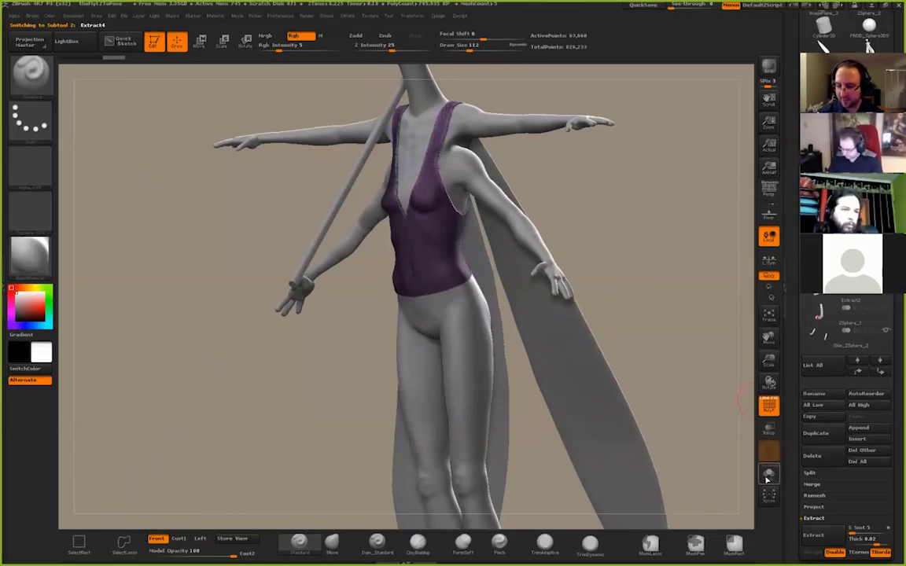
click(770, 476)
drag(543, 302, 538, 241)
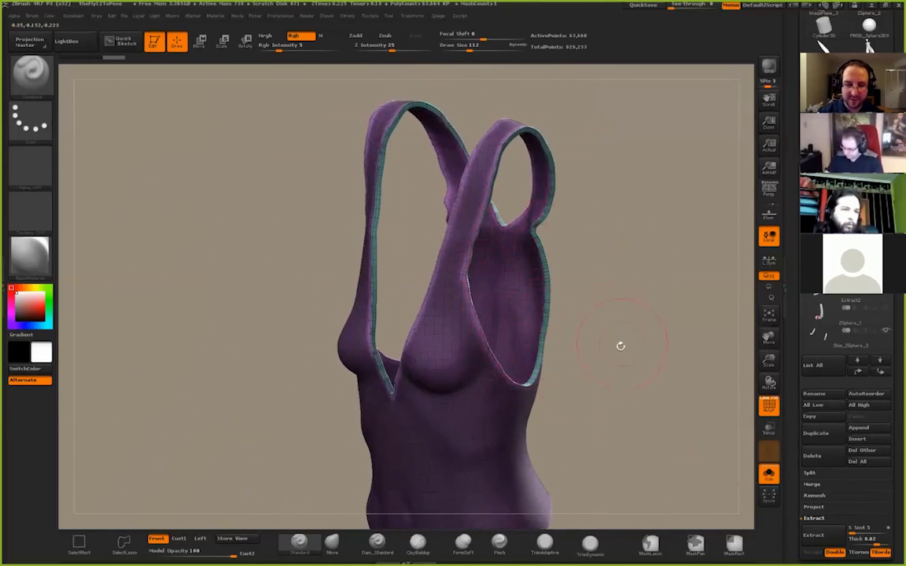
drag(620, 346, 598, 343)
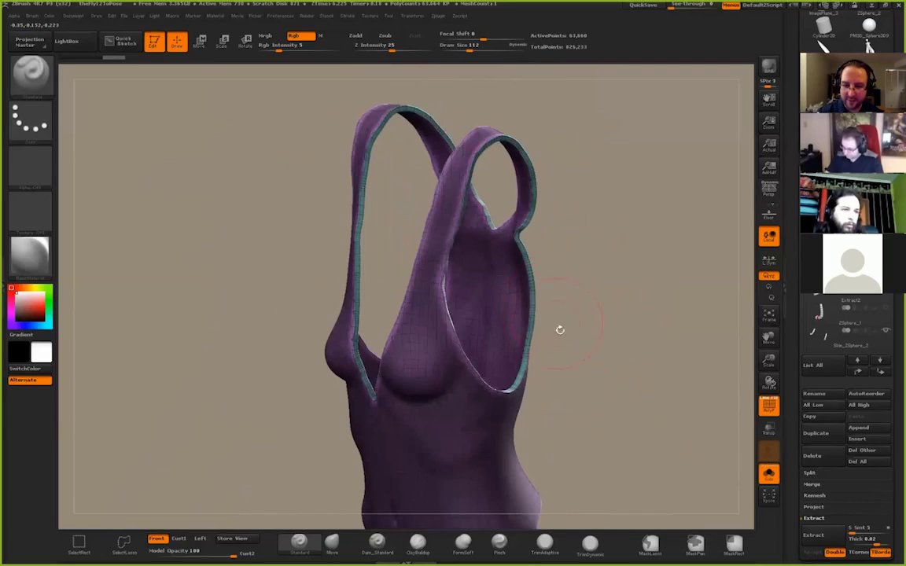
key(shift+f)
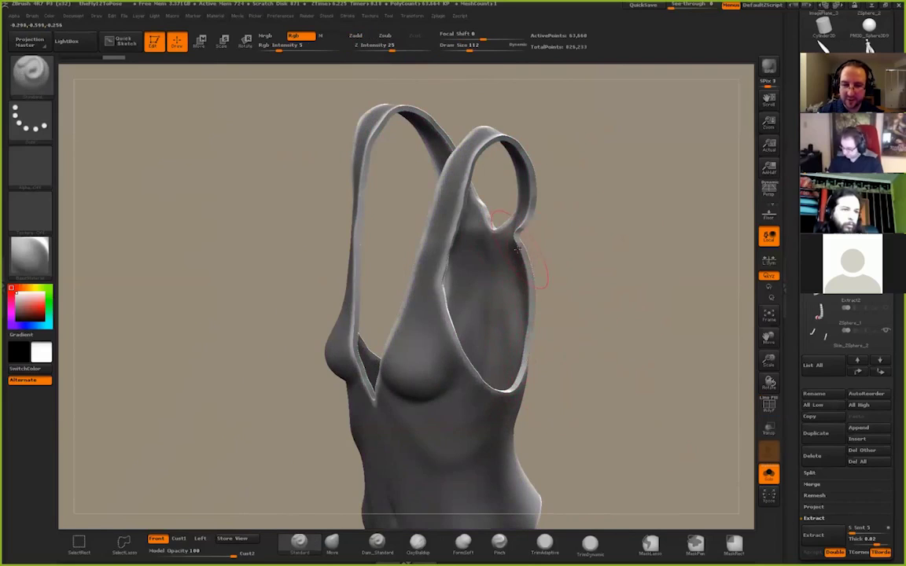
mouse_move(574, 315)
mouse_down()
mouse_move(626, 356)
mouse_move(592, 384)
mouse_move(610, 384)
mouse_move(580, 339)
mouse_up()
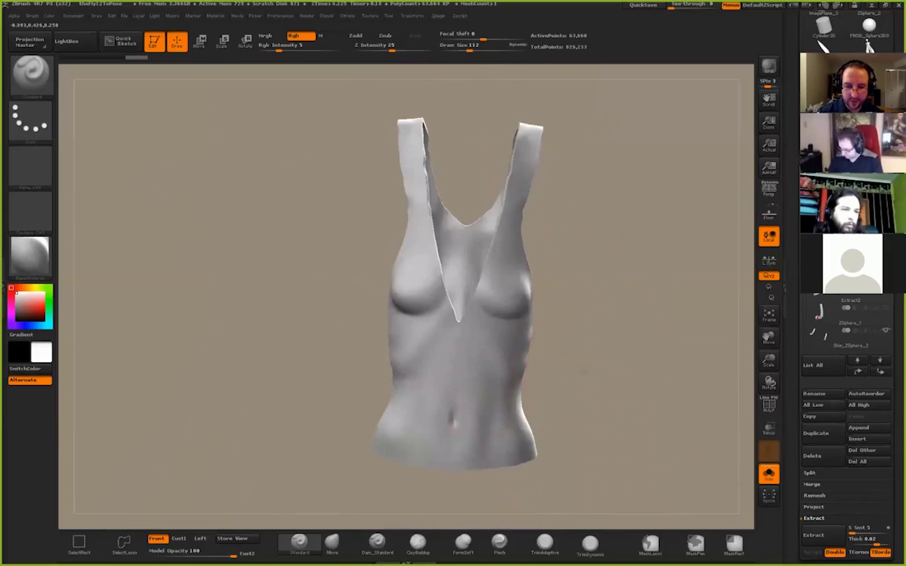
Step: Adjust the back armhole edge where the strap meets the body, using the Move brush at draw size 116
drag(533, 372, 563, 367)
key(s)
drag(427, 359, 442, 358)
drag(497, 351, 617, 372)
drag(441, 269, 592, 342)
key(s)
click(411, 244)
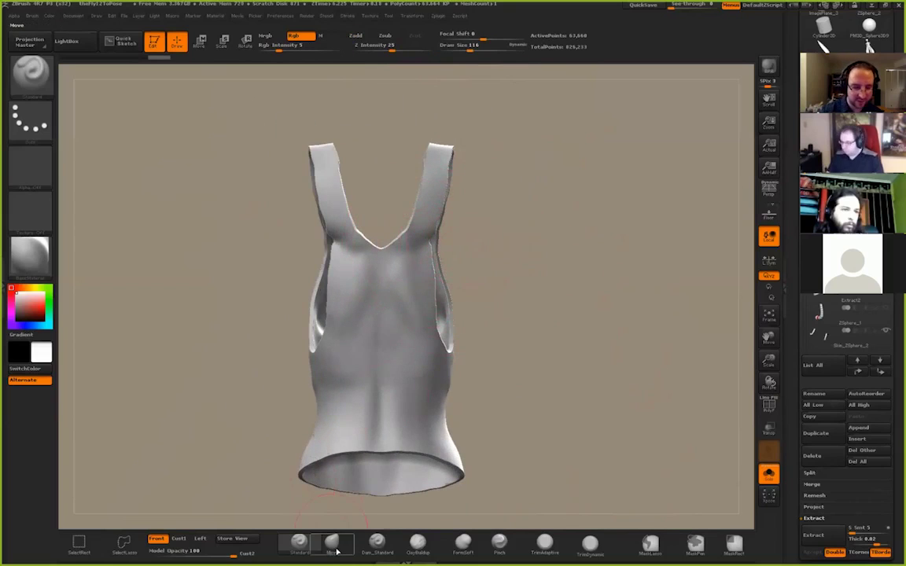
key(b)
key(m)
key(v)
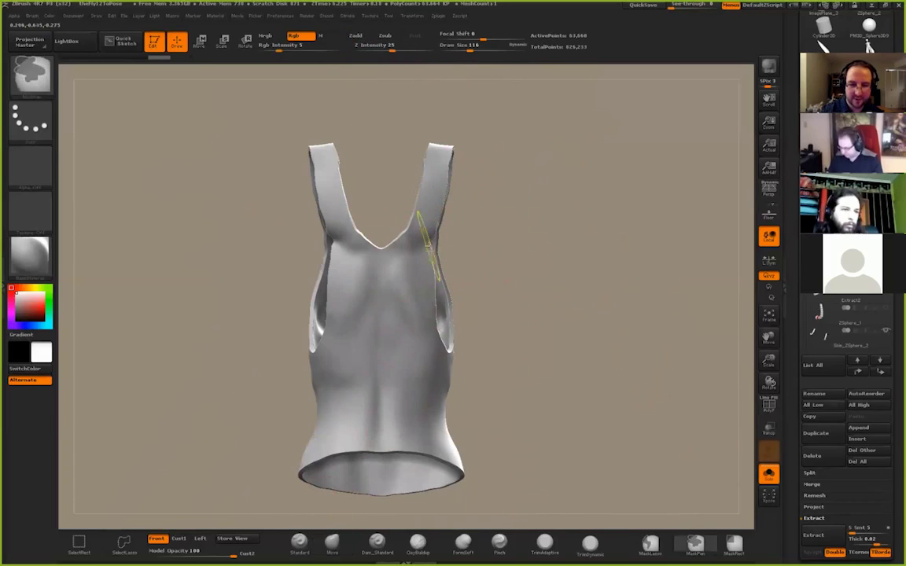
drag(431, 245, 437, 244)
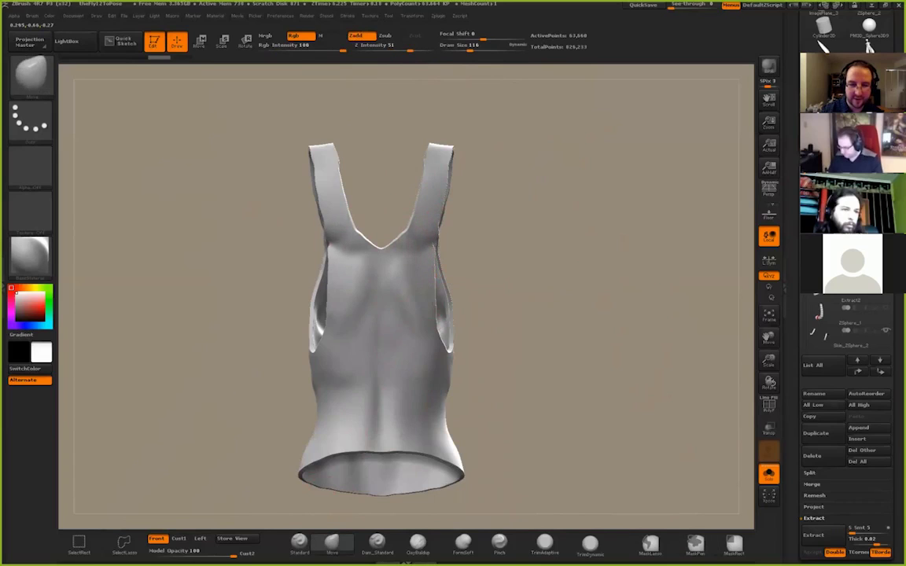
Step: Set the draw size to 59 and smooth the outer edge of the back shoulder straps
key(s)
click(424, 244)
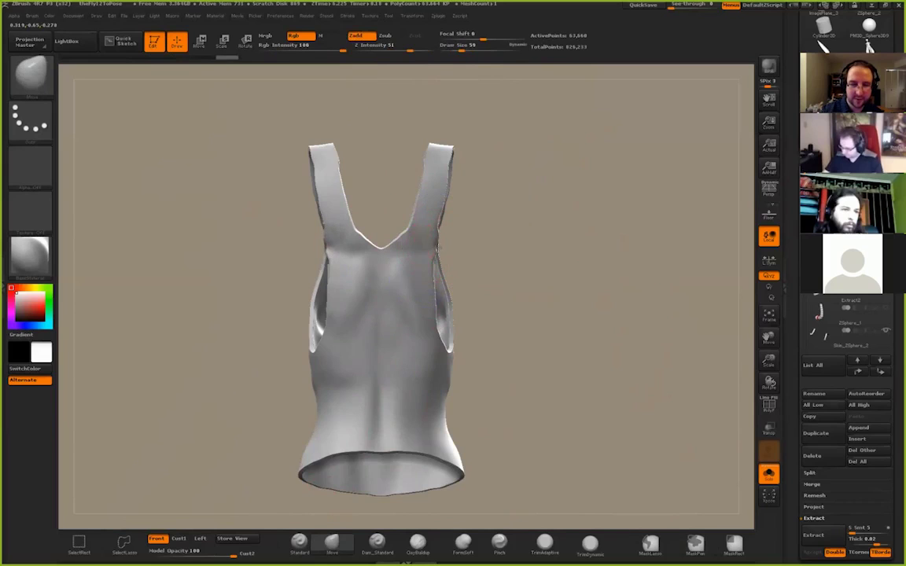
key(b)
key(c)
key(b)
shift+drag(425, 224, 446, 173)
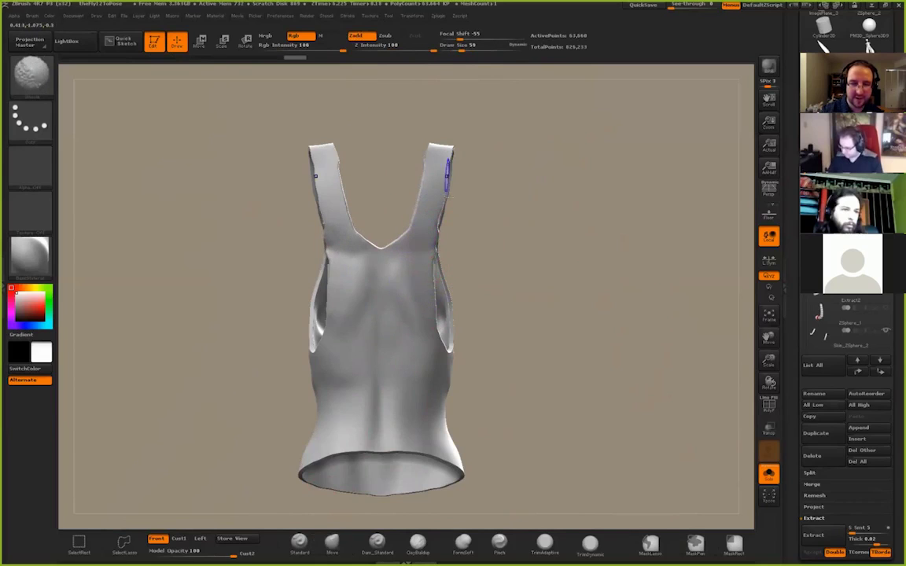
Step: Turn on the polygroup wireframe to check the top's mesh from the front
drag(660, 228, 481, 214)
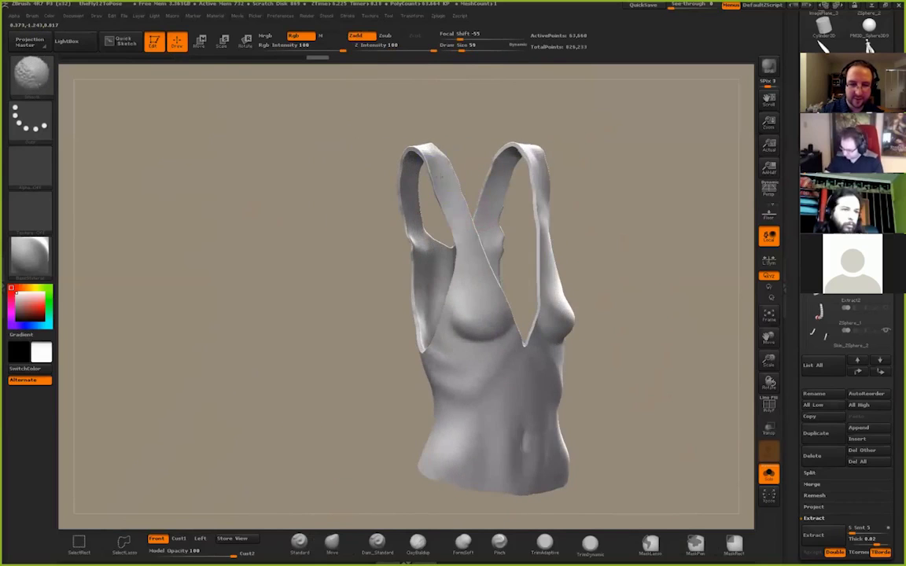
key(b)
key(c)
key(b)
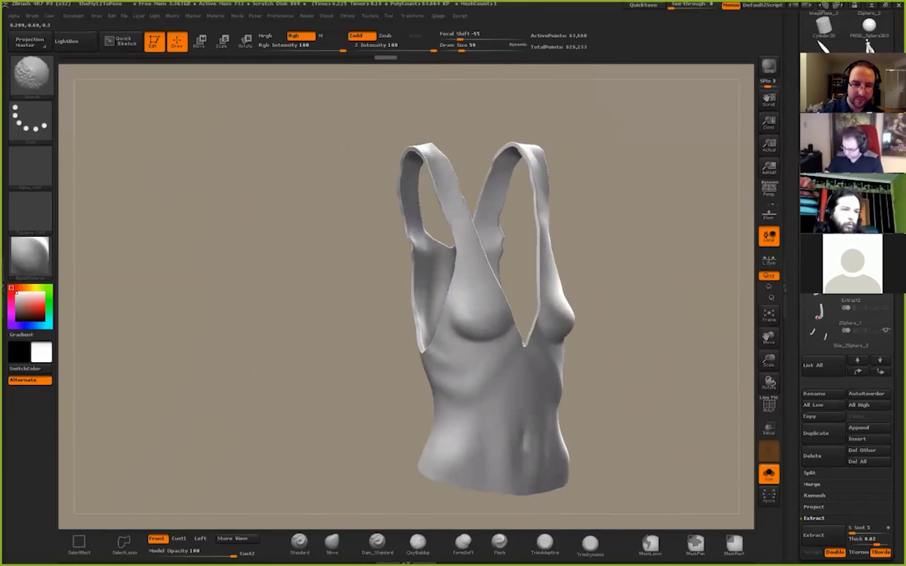
key(shift+f)
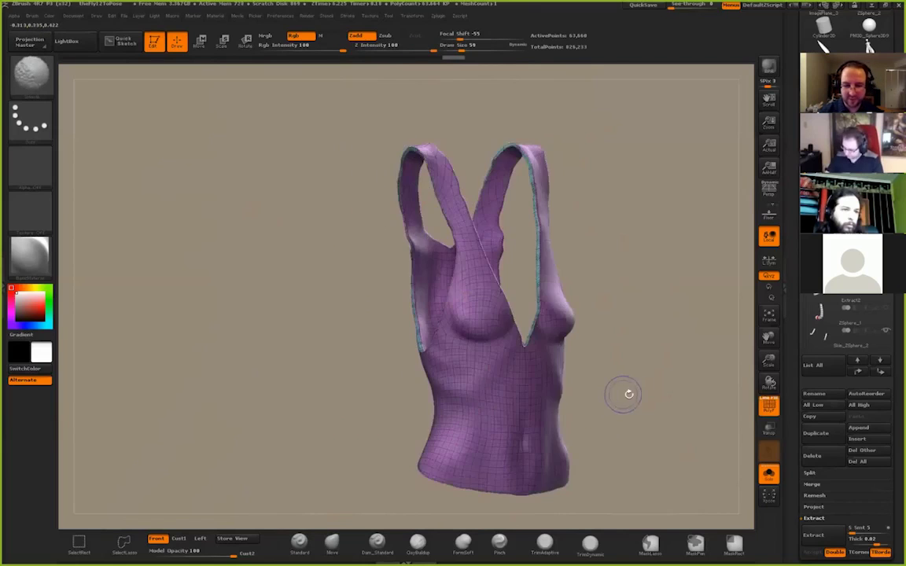
Step: Hide the polygroup wireframe and smooth the navel and waist on the front of the top at draw size 132
key(shift+f)
drag(628, 413, 574, 413)
key(bracketright)
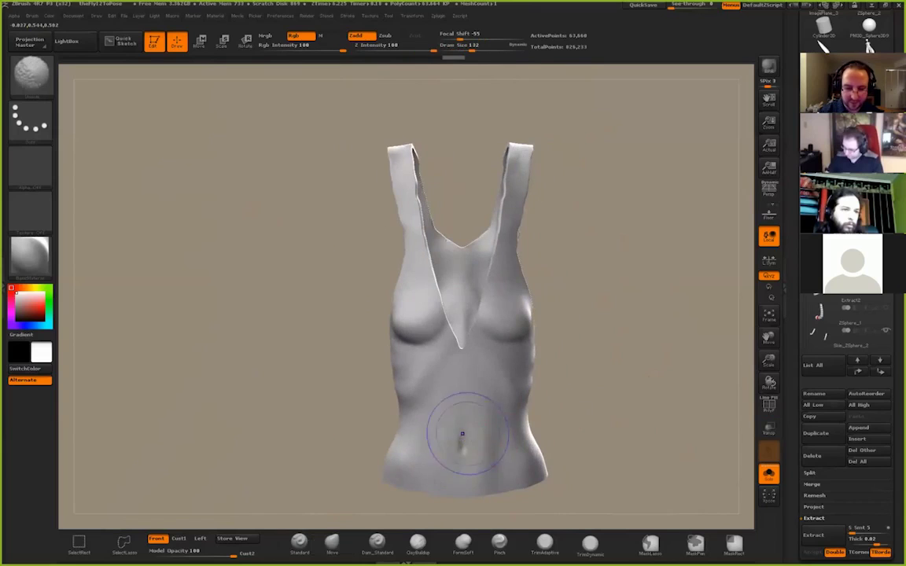
mouse_move(490, 383)
shift+mouse_down()
mouse_move(497, 418)
mouse_move(515, 405)
shift+mouse_up()
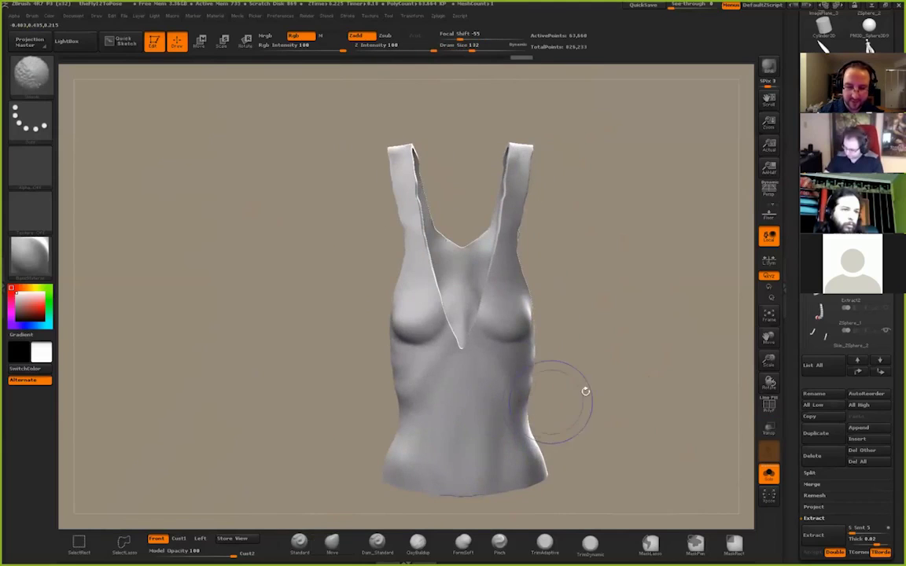
mouse_move(584, 393)
shift+mouse_down()
mouse_move(575, 396)
mouse_move(525, 354)
shift+mouse_up()
Step: Smooth the side of the top below the armhole and up along the back armhole edge
drag(617, 397, 523, 395)
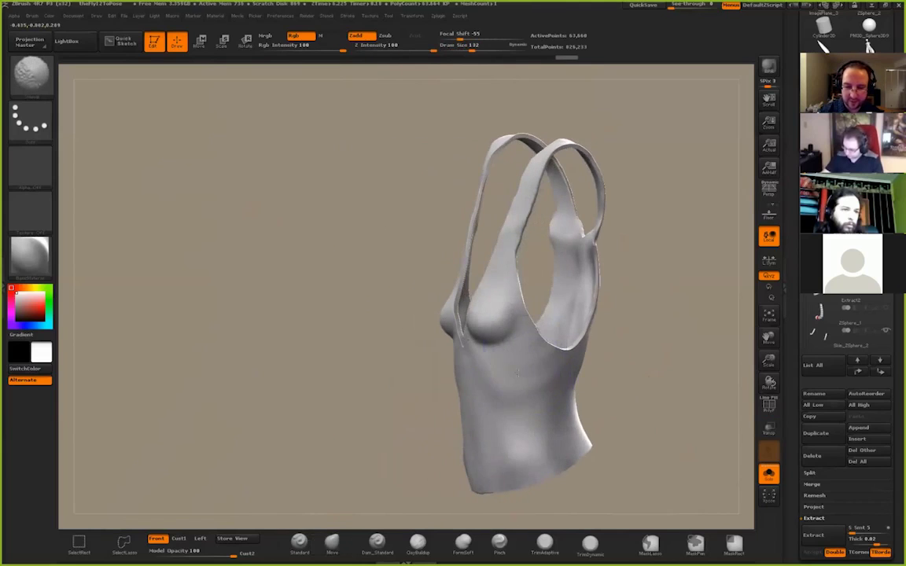
shift+drag(511, 344, 527, 434)
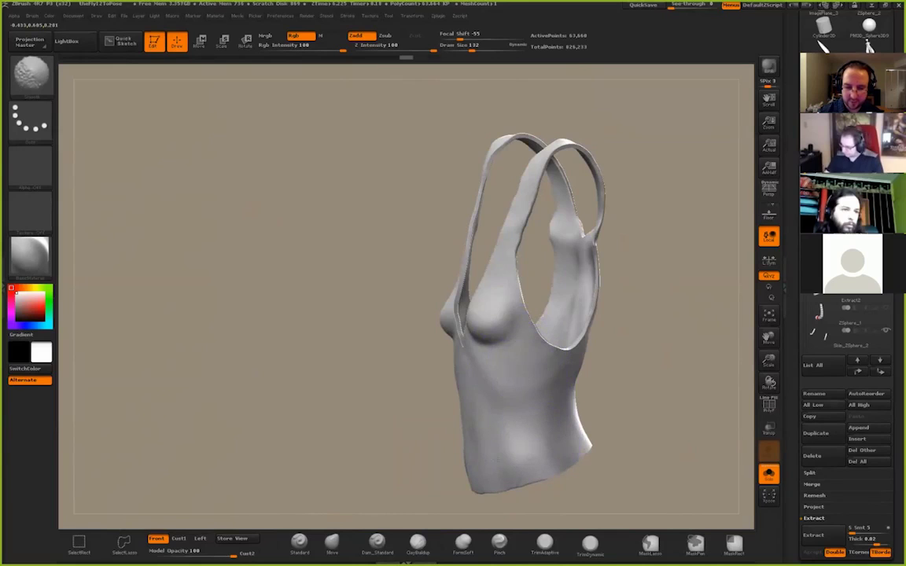
shift+drag(513, 393, 505, 420)
drag(629, 425, 554, 433)
shift+drag(564, 425, 594, 326)
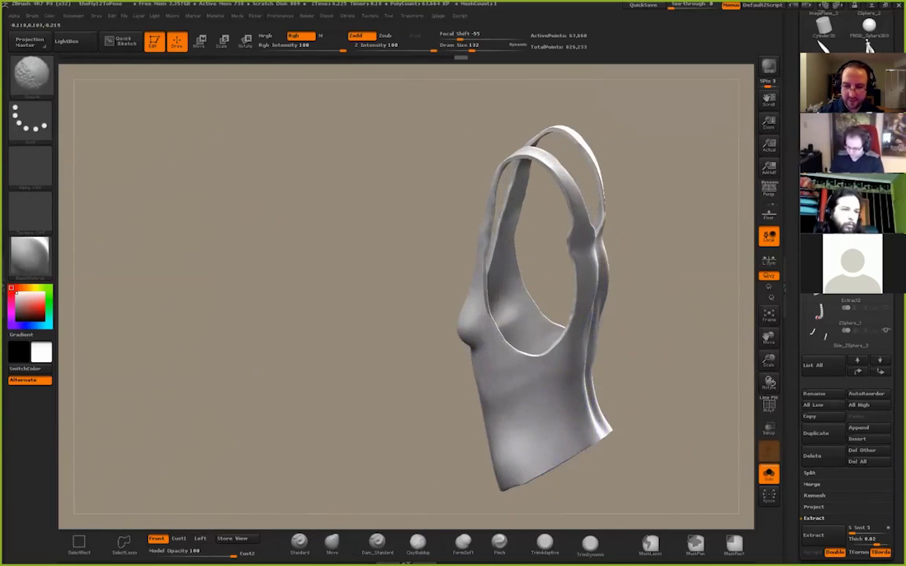
Step: Nudge the back armhole edge into a cleaner curve below the strap, using the Move brush at draw size 49
click(332, 542)
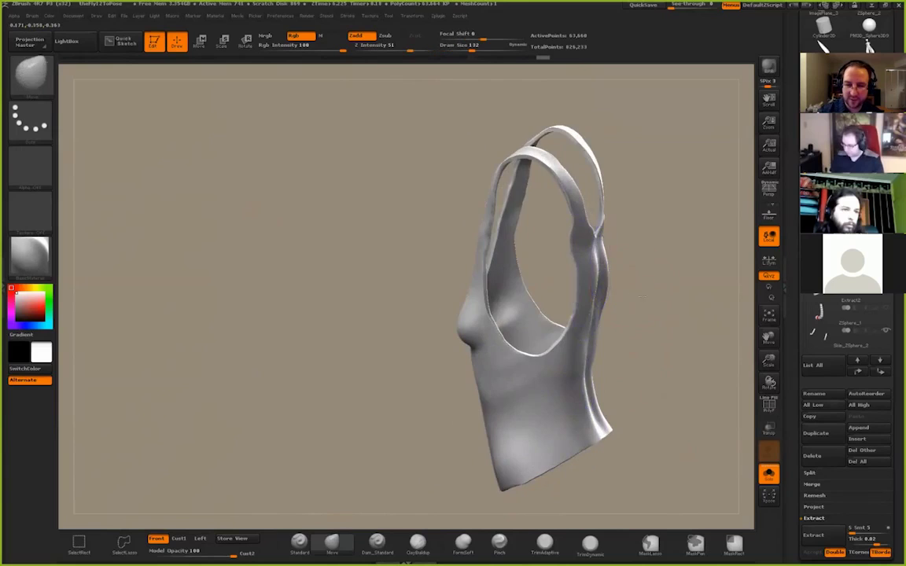
drag(640, 295, 576, 265)
key(s)
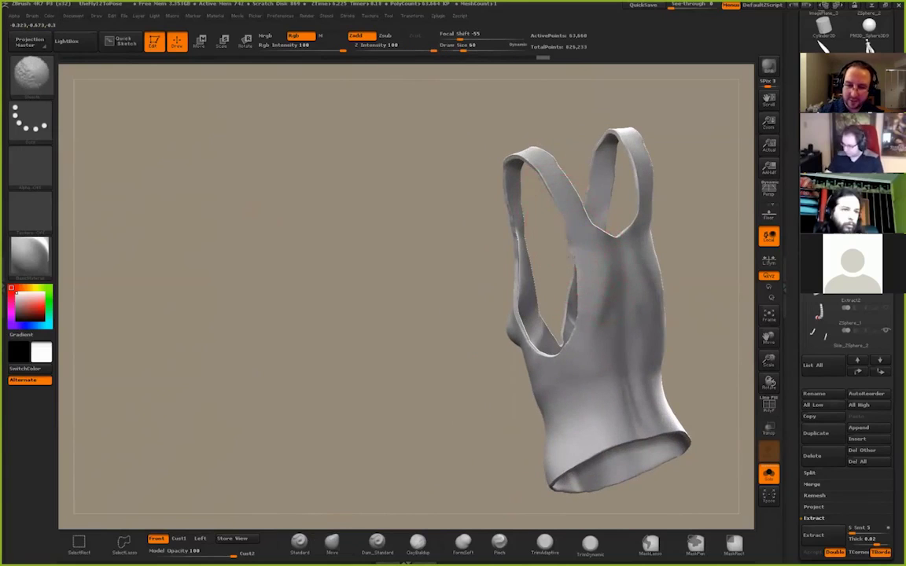
key(s)
drag(566, 223, 563, 223)
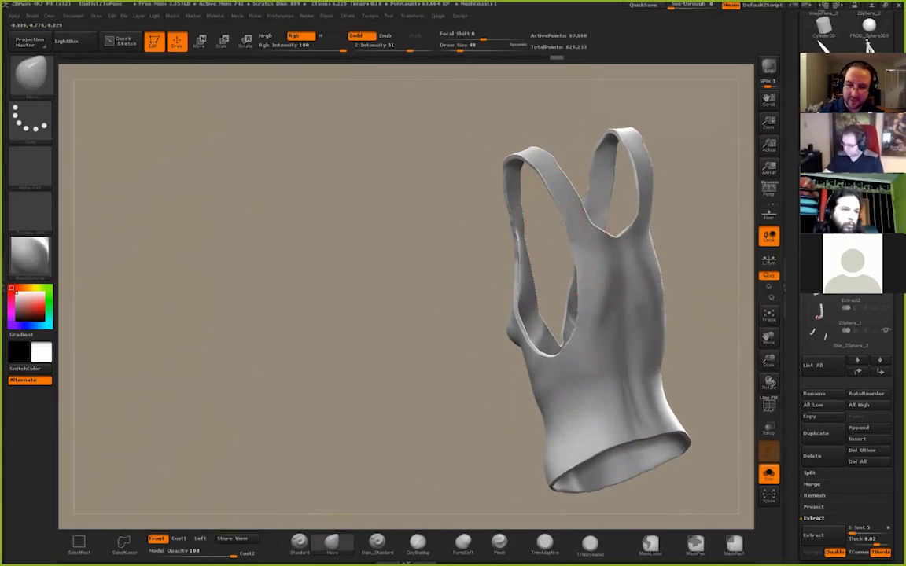
Step: Set the Move brush's draw size to 51 and adjust the inner strap edges beside the back neckline
drag(430, 381, 469, 376)
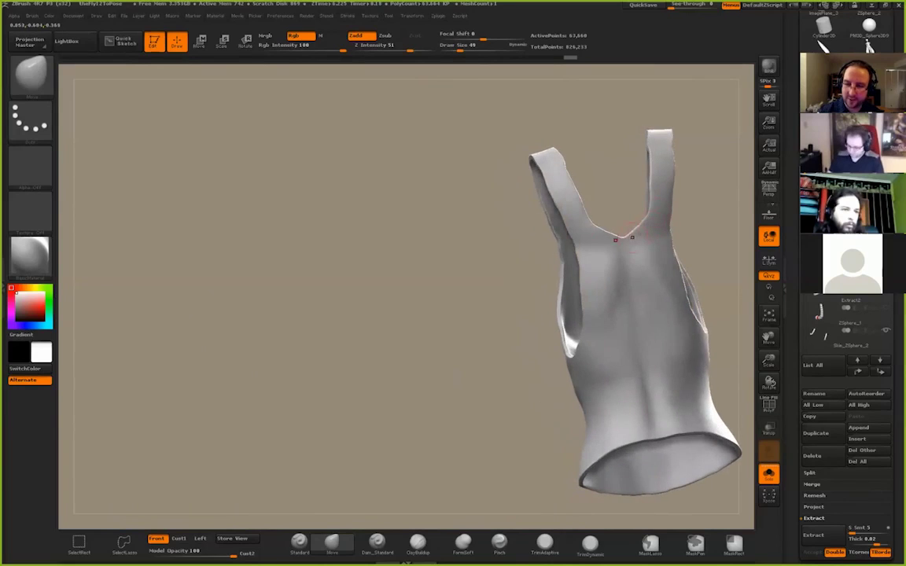
key(s)
drag(651, 189, 647, 153)
key(s)
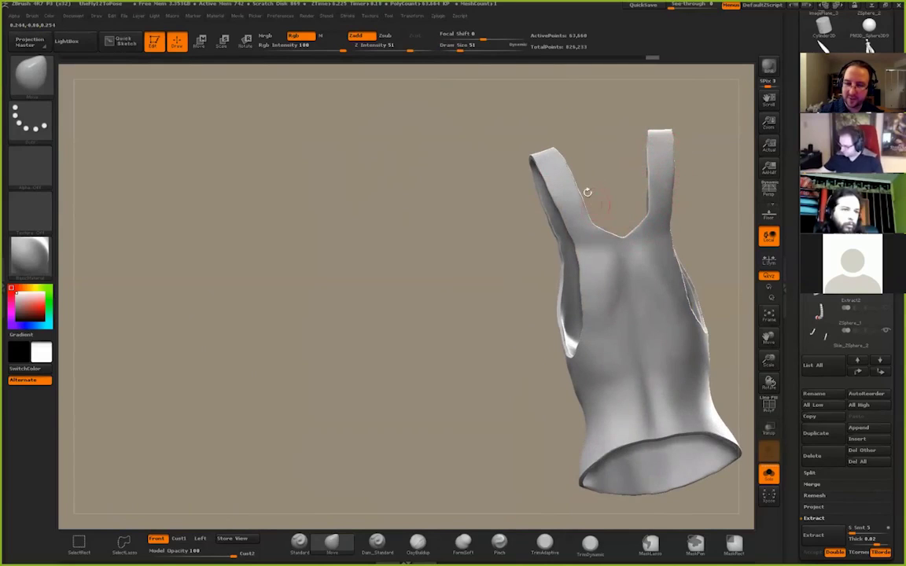
Step: Refine the shoulder strap edges from the front and smooth the front straps with a much larger draw size
drag(518, 306, 434, 352)
drag(621, 316, 596, 269)
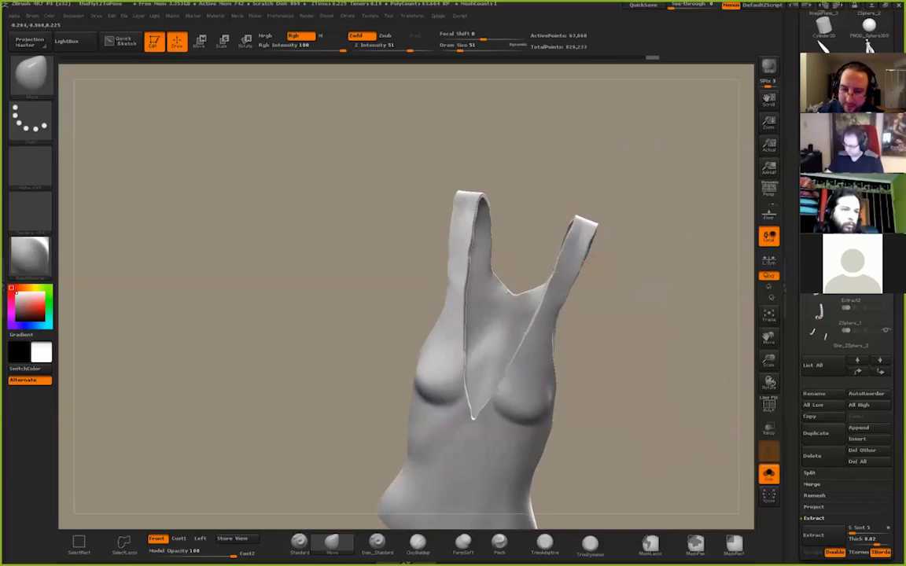
drag(555, 321, 527, 297)
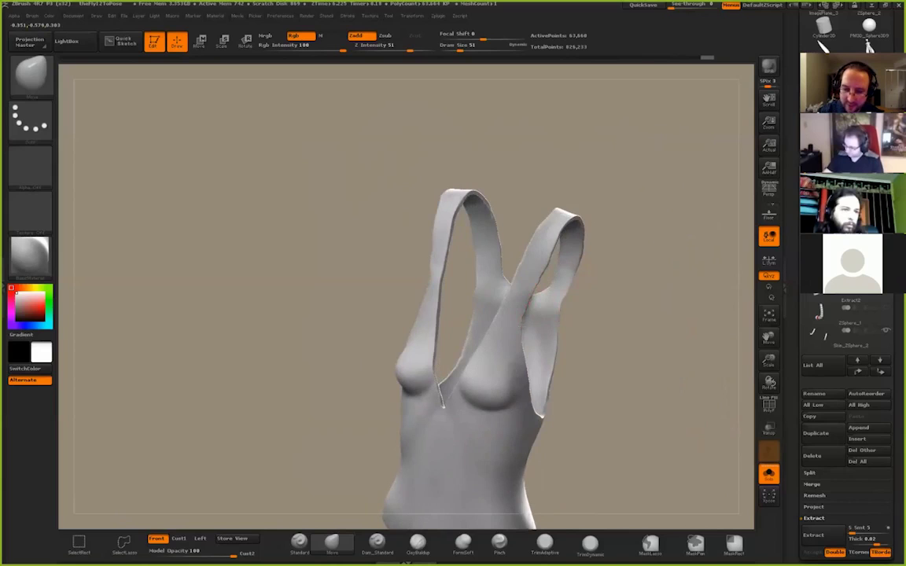
shift+drag(595, 361, 652, 346)
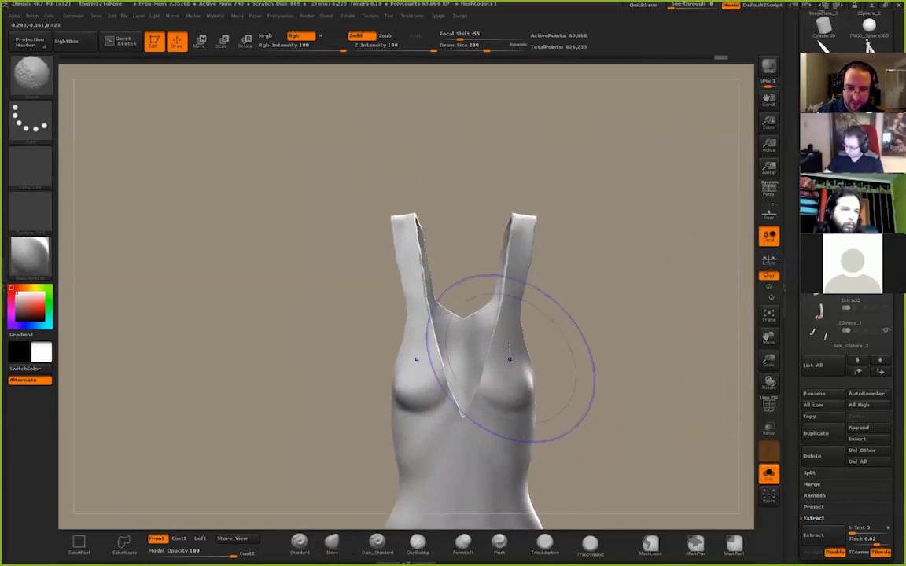
shift+drag(514, 295, 524, 234)
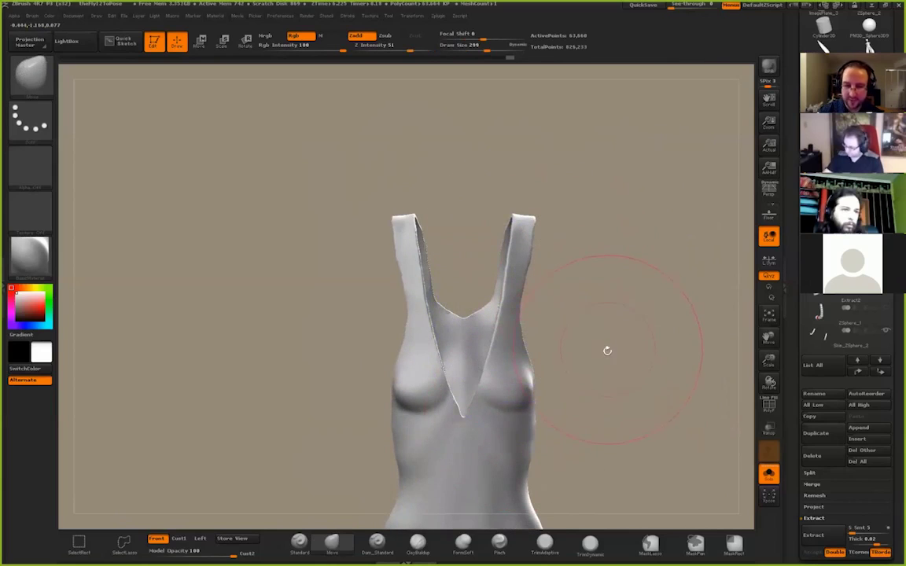
Step: Show the polygroup wireframe and retopologize the top with ZRemesher
drag(790, 401, 790, 334)
key(shift+f)
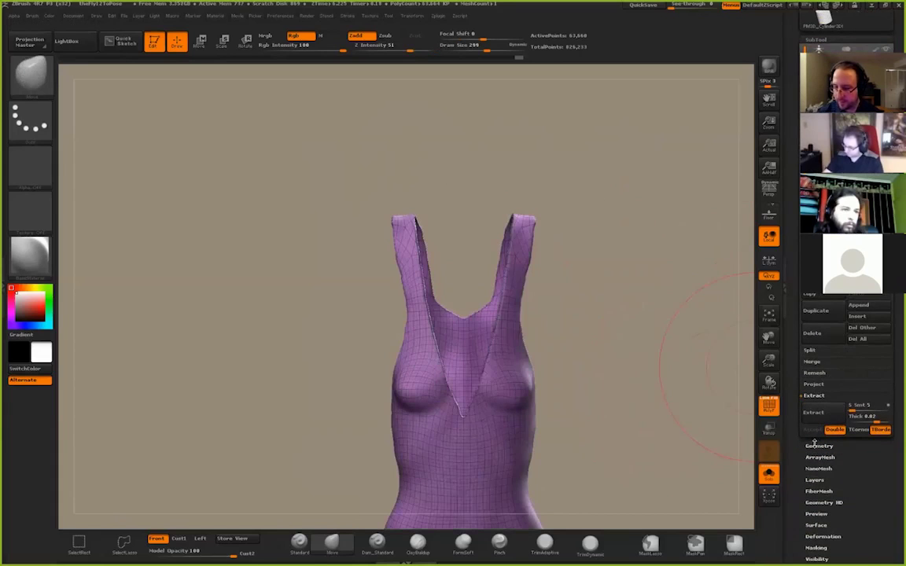
click(819, 445)
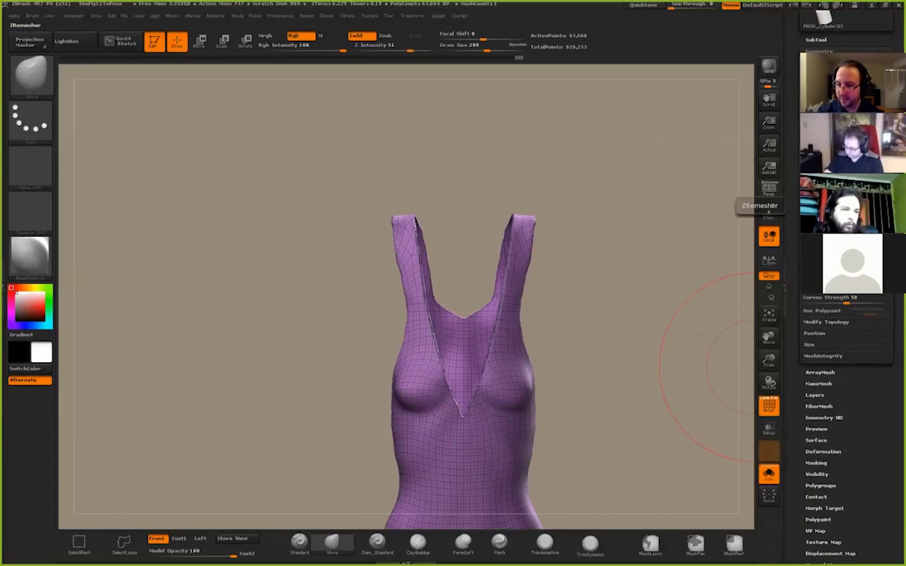
click(826, 242)
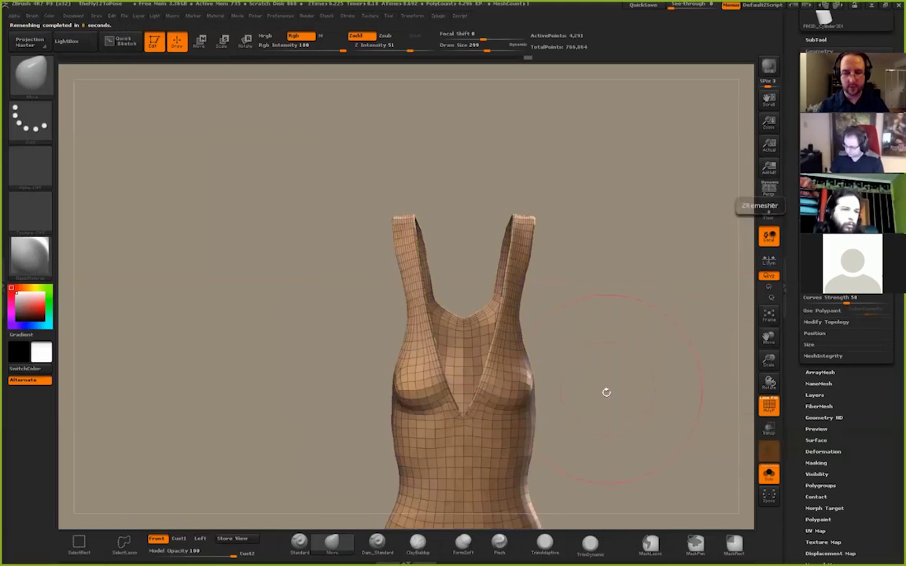
Step: Smooth the remeshed top's back neckline into a rounded curve and even out the armhole edges at draw size 124
drag(606, 392, 545, 253)
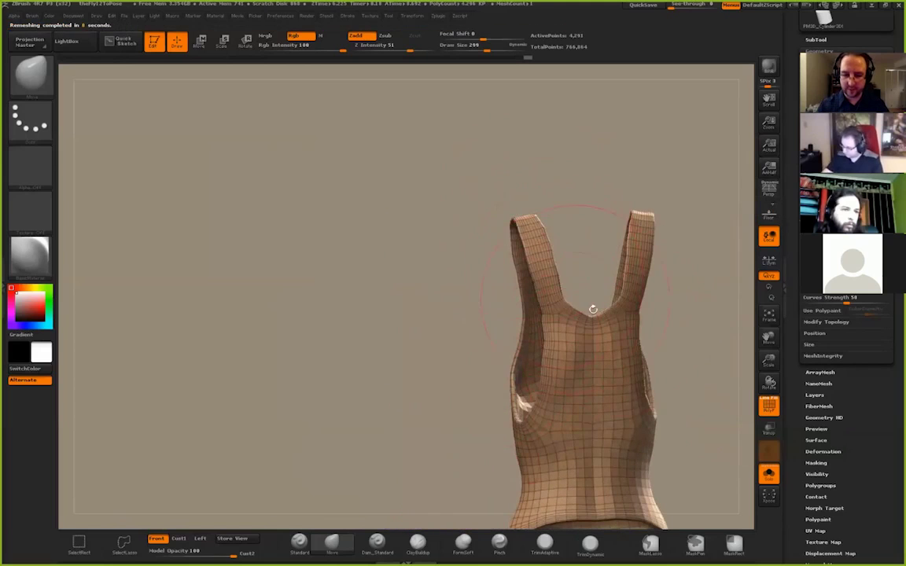
drag(667, 341, 631, 302)
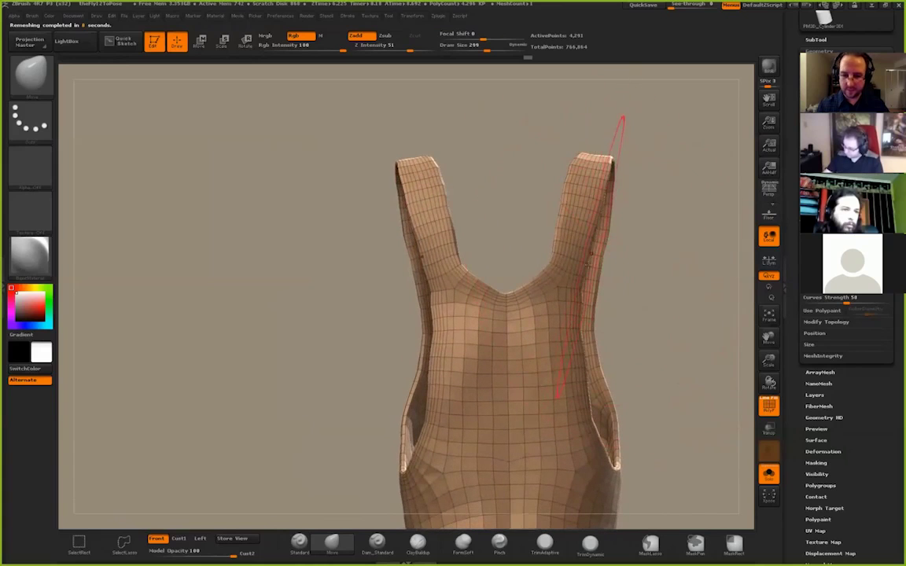
drag(642, 322, 597, 260)
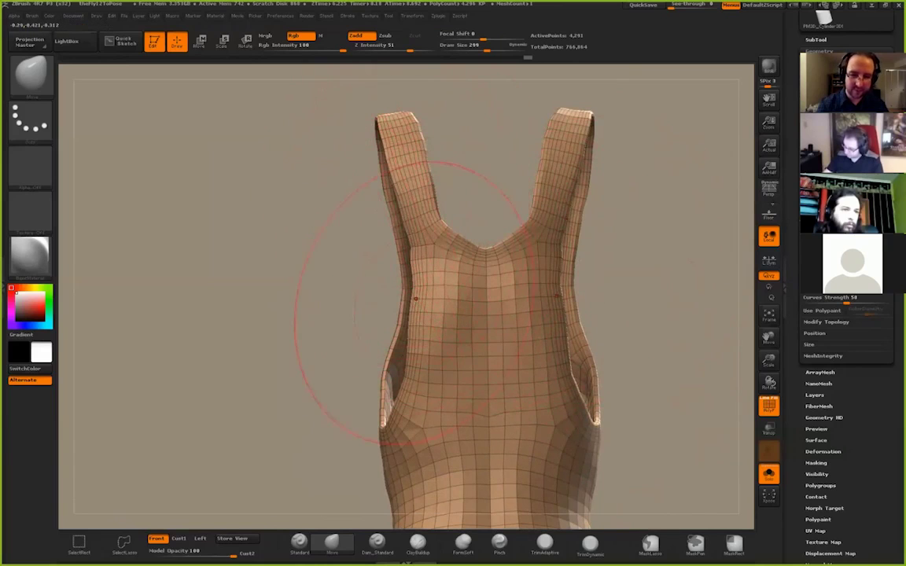
mouse_move(652, 347)
mouse_down()
mouse_move(639, 315)
mouse_move(620, 337)
mouse_move(530, 257)
mouse_up()
key(s)
mouse_move(471, 265)
shift+mouse_down()
mouse_move(475, 190)
mouse_move(498, 109)
shift+mouse_up()
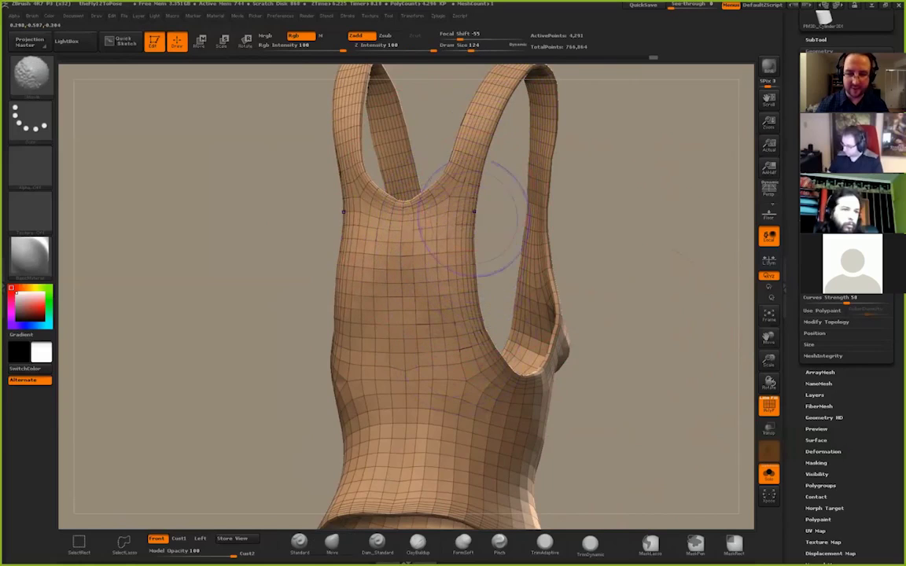
drag(673, 338, 570, 311)
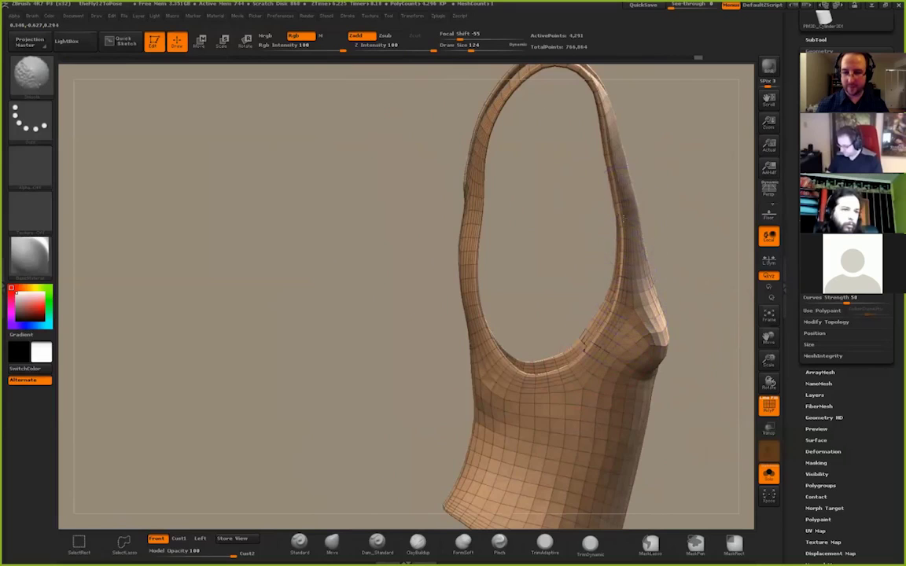
mouse_move(645, 140)
mouse_down()
mouse_move(572, 144)
mouse_move(624, 188)
mouse_move(462, 248)
mouse_up()
Step: Check the remeshed top from the front with the polygroup wireframe off and on again
key(shift+f)
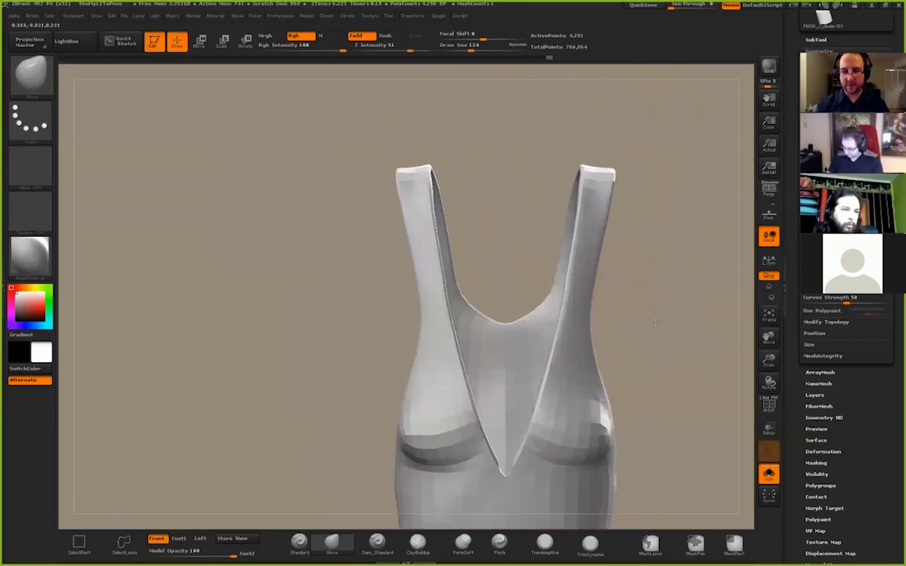
drag(655, 322, 576, 319)
key(shift+f)
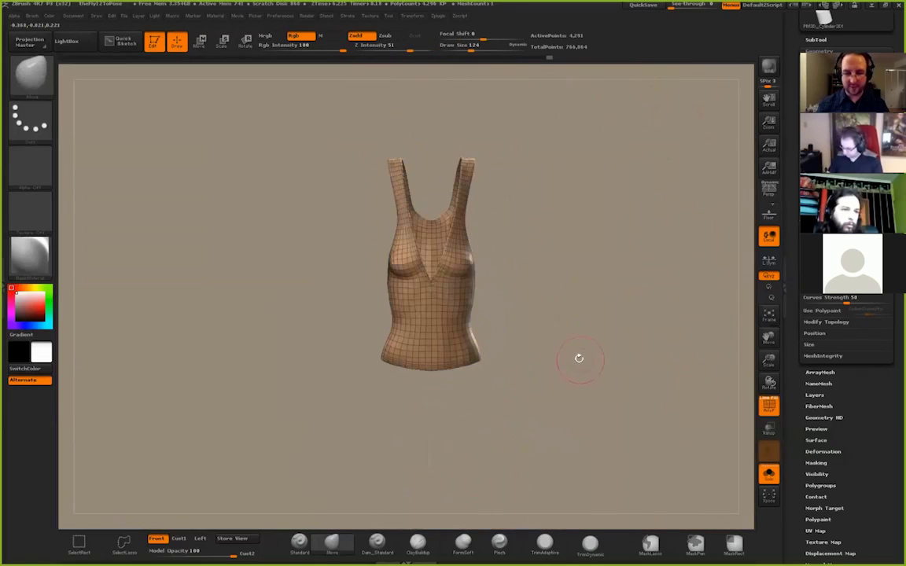